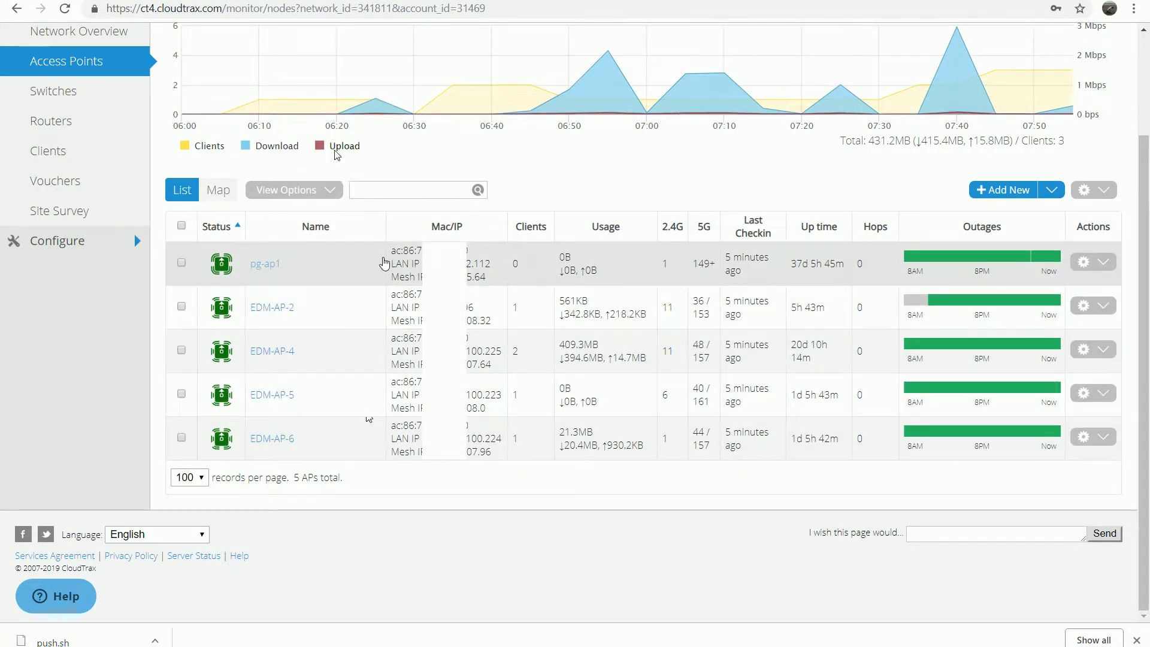
Expand Configure in the CloudTrax sidebar to list the network's configuration pages.
{"action": "left_click", "coordinate": [70, 245]}
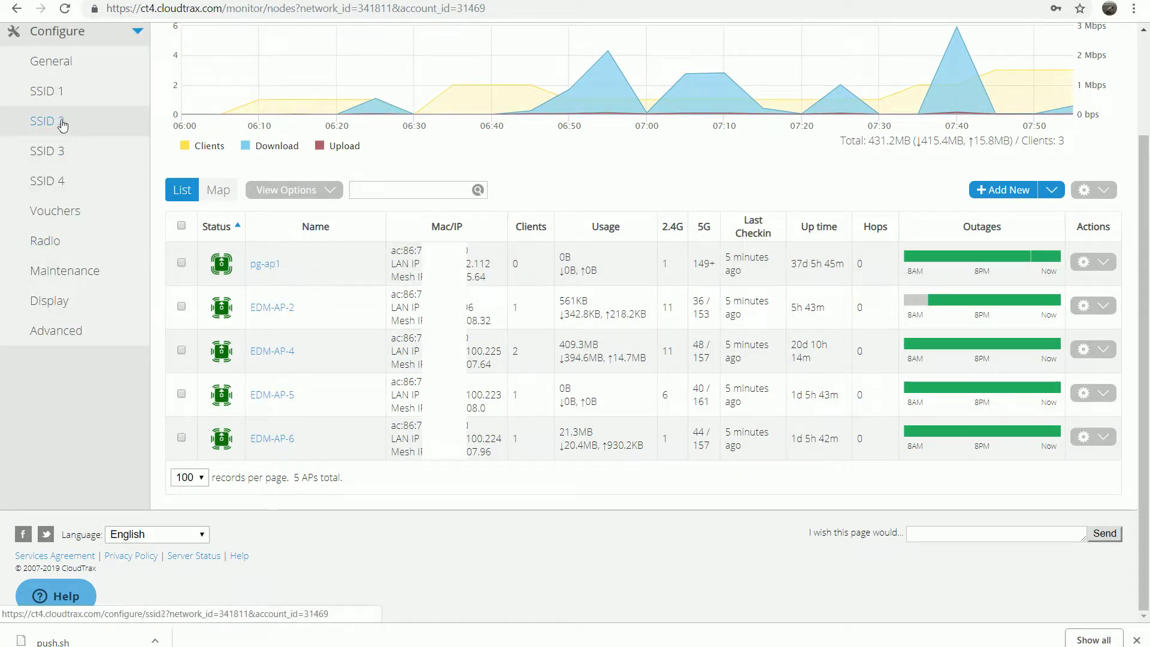
Open SSID 2 and inspect its WPA Enterprise server address 10.1.100.10, port 1812.
{"action": "left_click", "coordinate": [98, 119]}
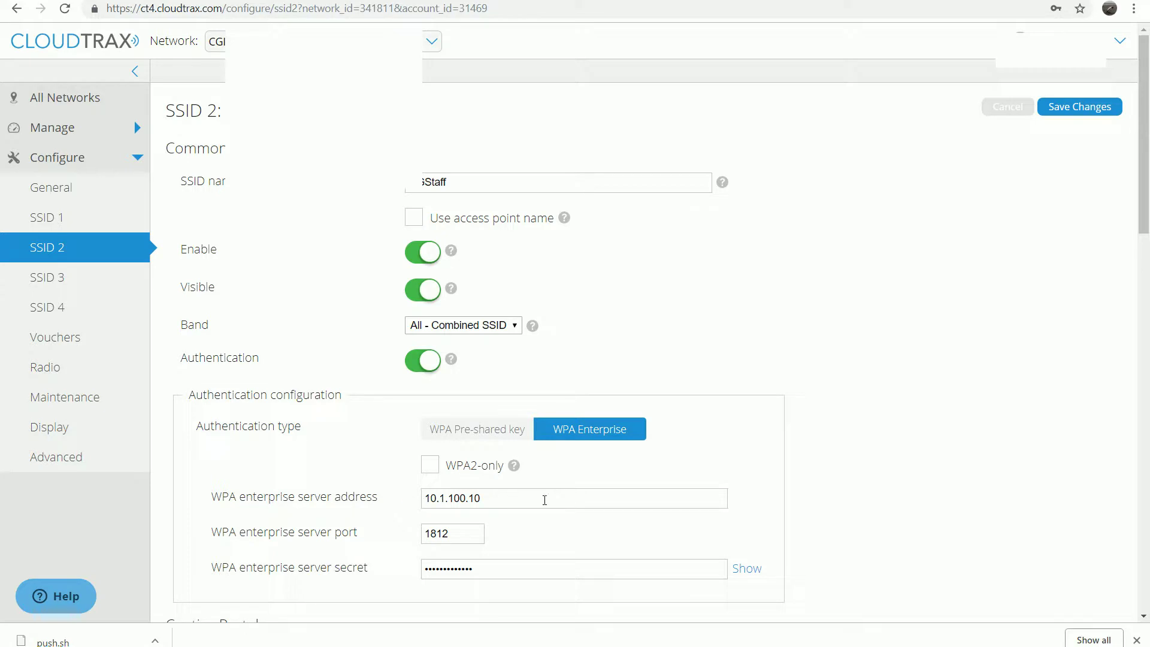
{"action": "left_click", "coordinate": [545, 500]}
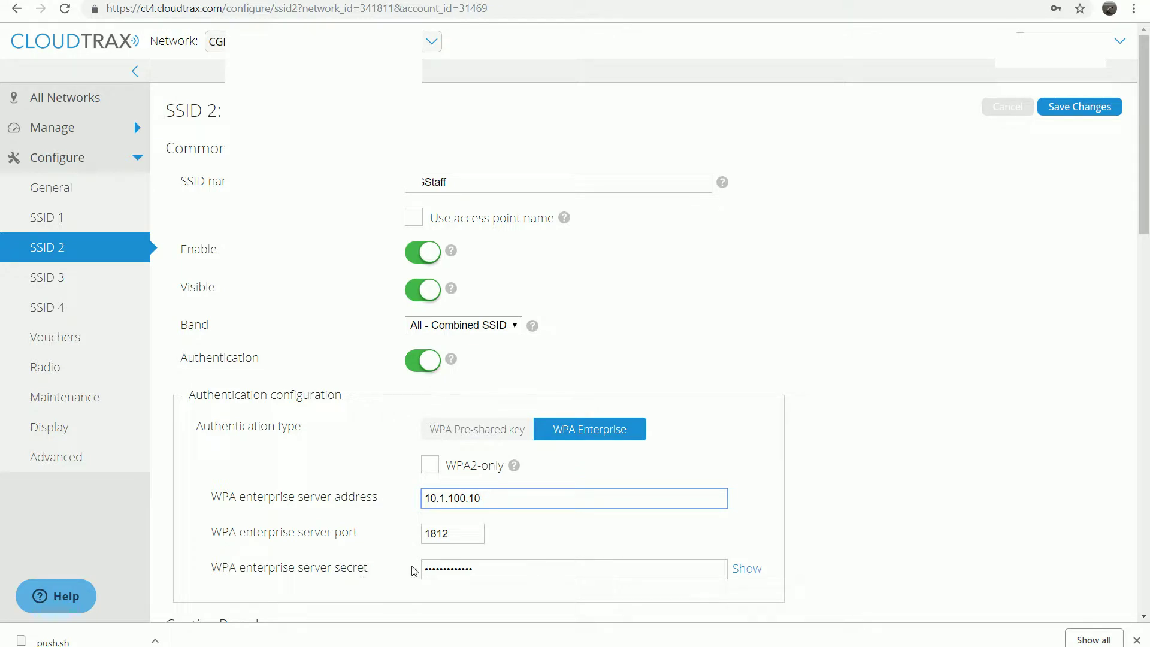
Switch from CloudTrax to the Network Policy Server remote session with Alt+Tab.
{"action": "key", "text": "alt+Tab"}
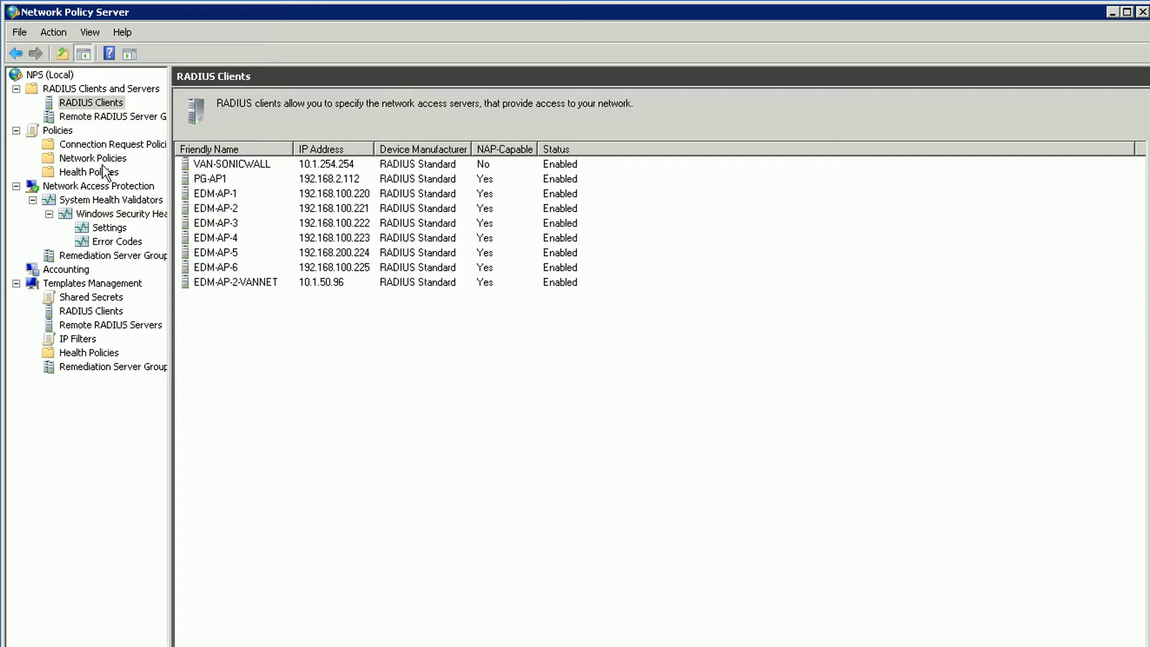
Open the CGIS Secure Wireless Connections policy from Connection Request Policies.
{"action": "left_click", "coordinate": [60, 130]}
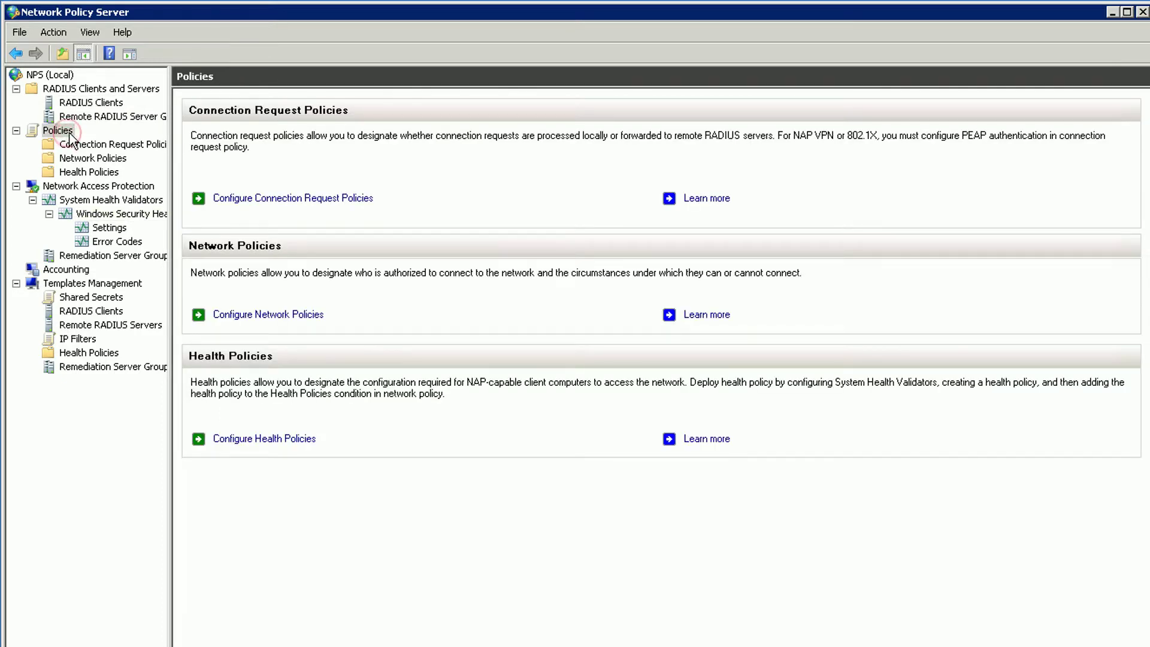
{"action": "left_click", "coordinate": [105, 145]}
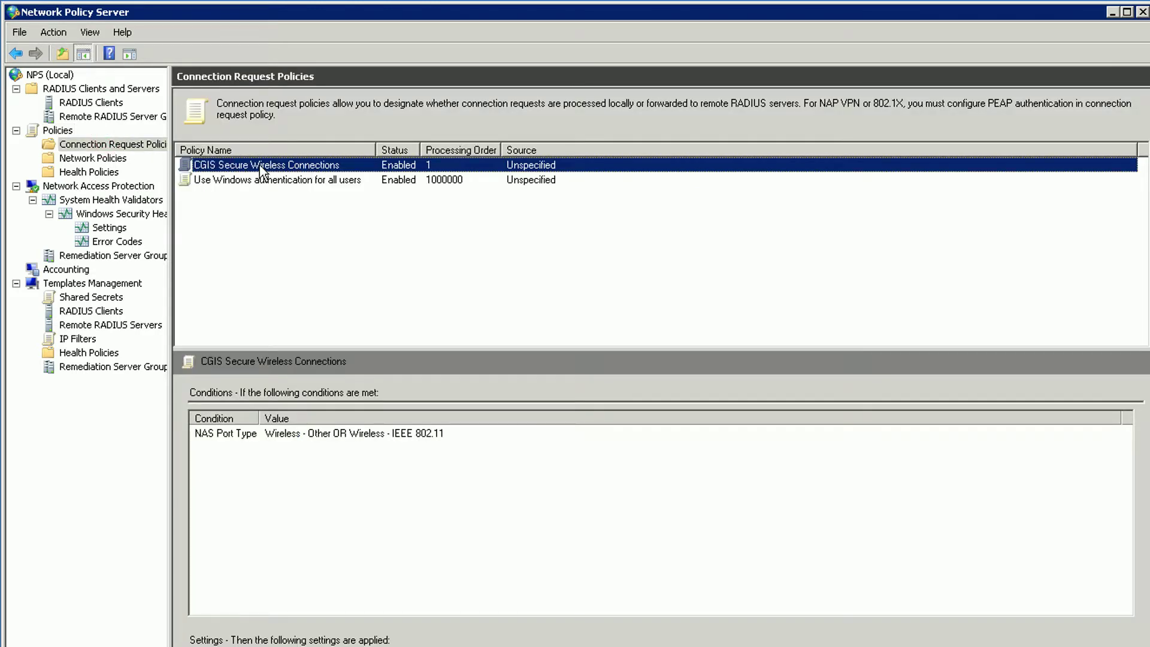
{"action": "double_click", "coordinate": [329, 166]}
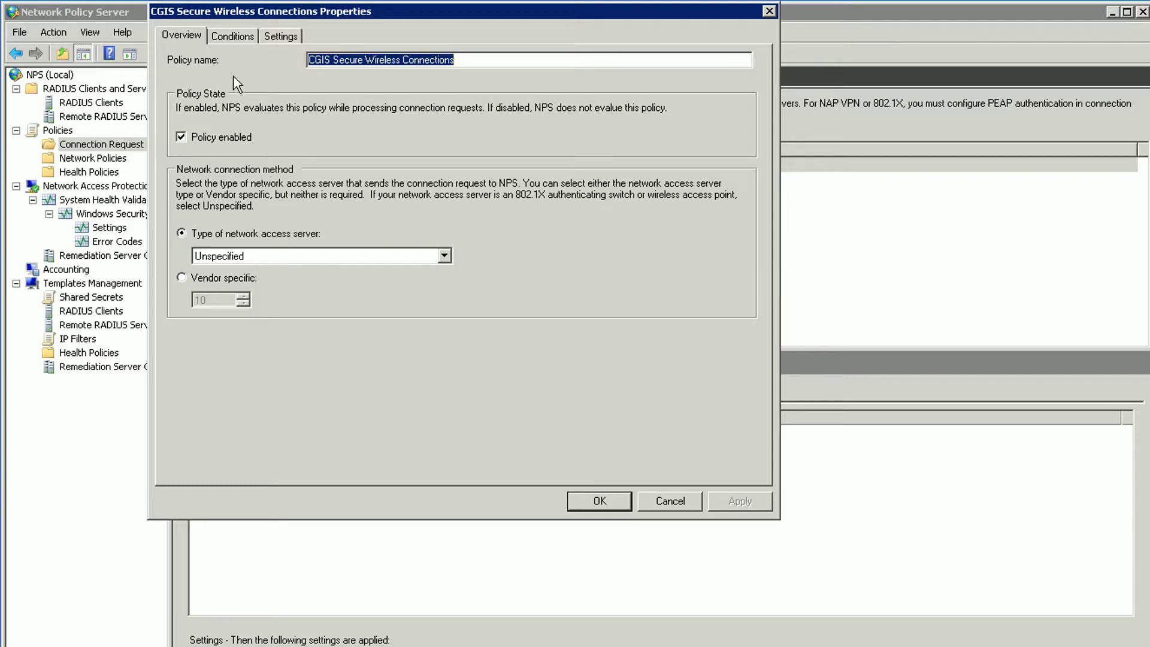
Inspect the policy's NAS Port Type condition without changing it.
{"action": "left_click", "coordinate": [243, 34]}
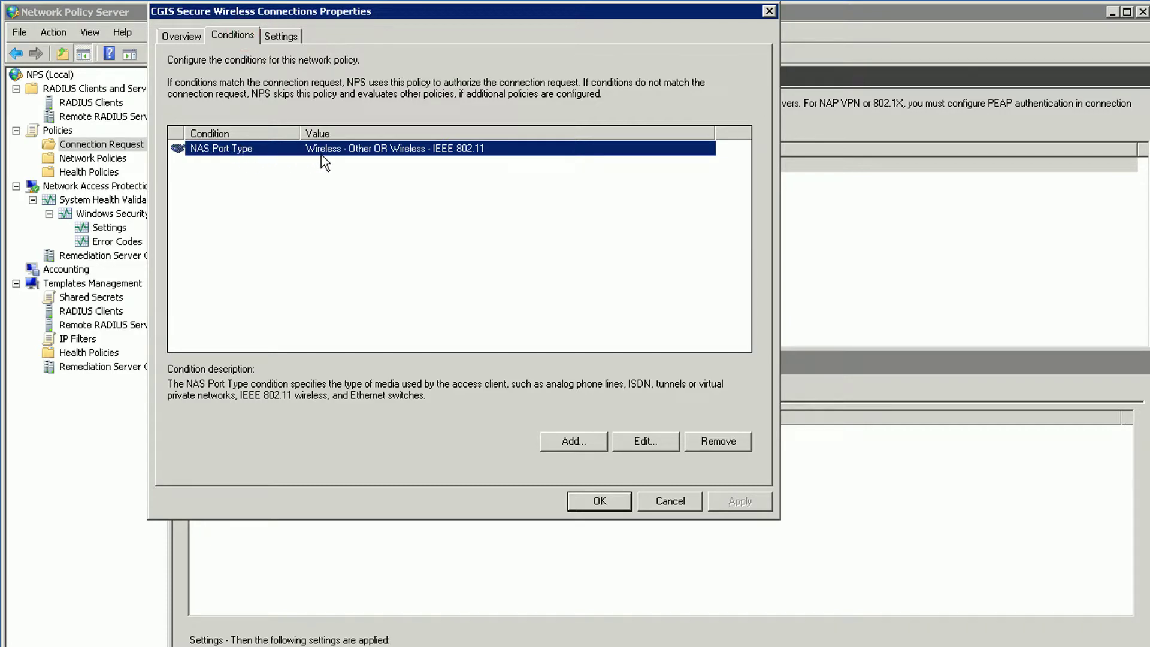
{"action": "double_click", "coordinate": [263, 150]}
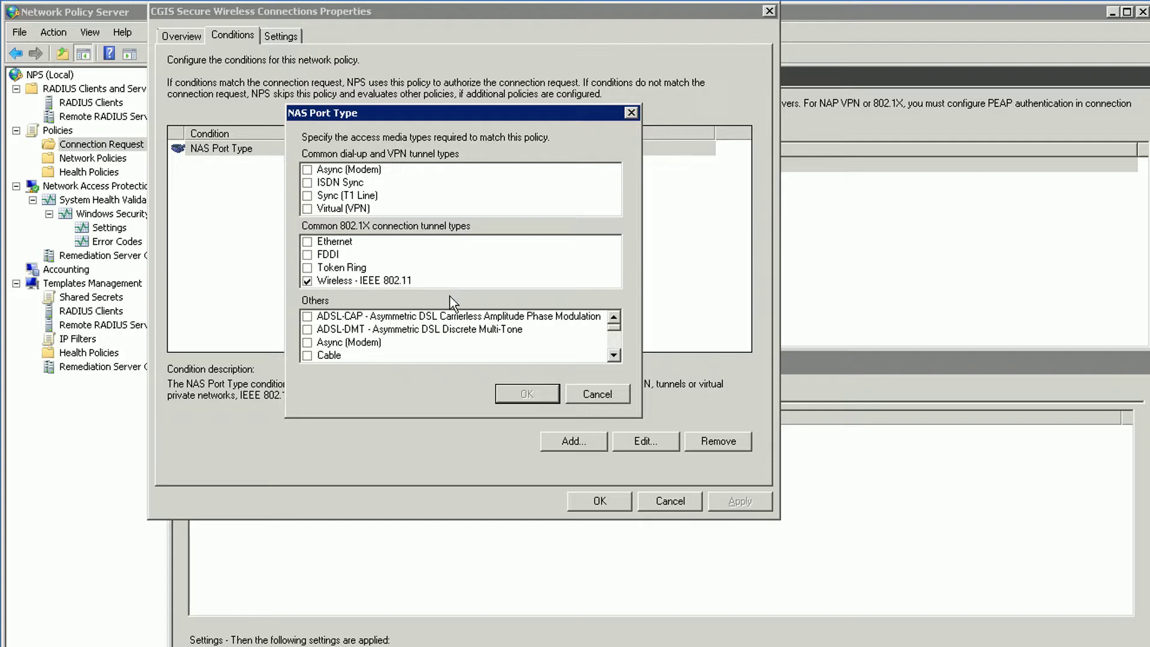
{"action": "left_click", "coordinate": [616, 390]}
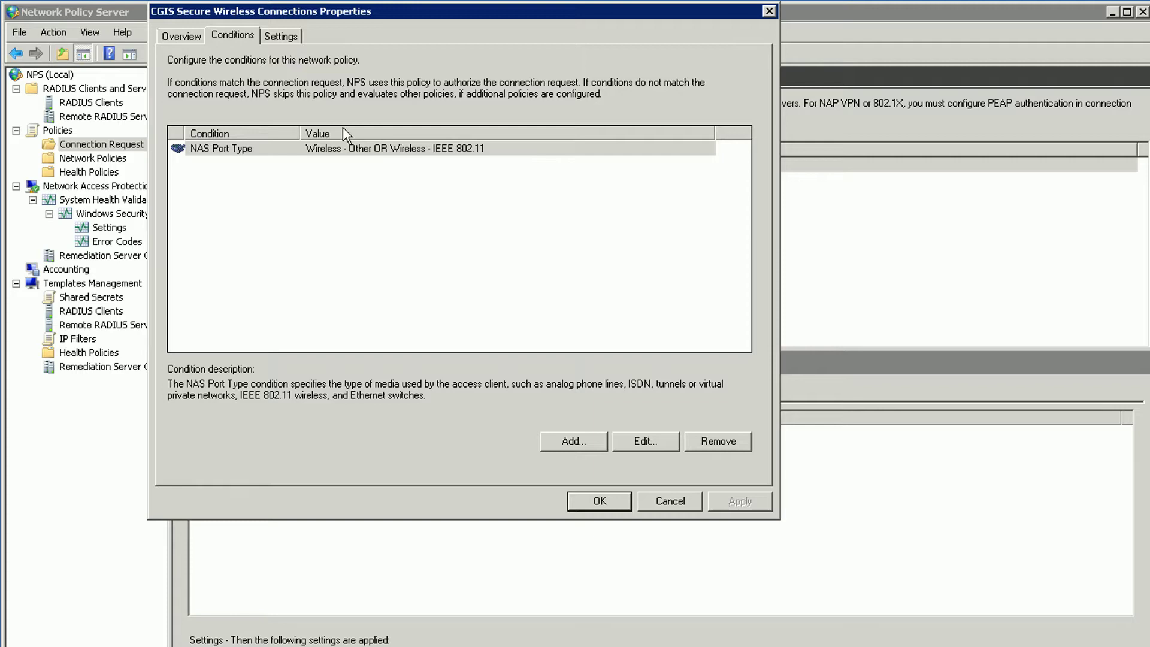
Review the policy's authentication, accounting, realm, standard and vendor-specific attribute settings.
{"action": "left_click", "coordinate": [286, 38]}
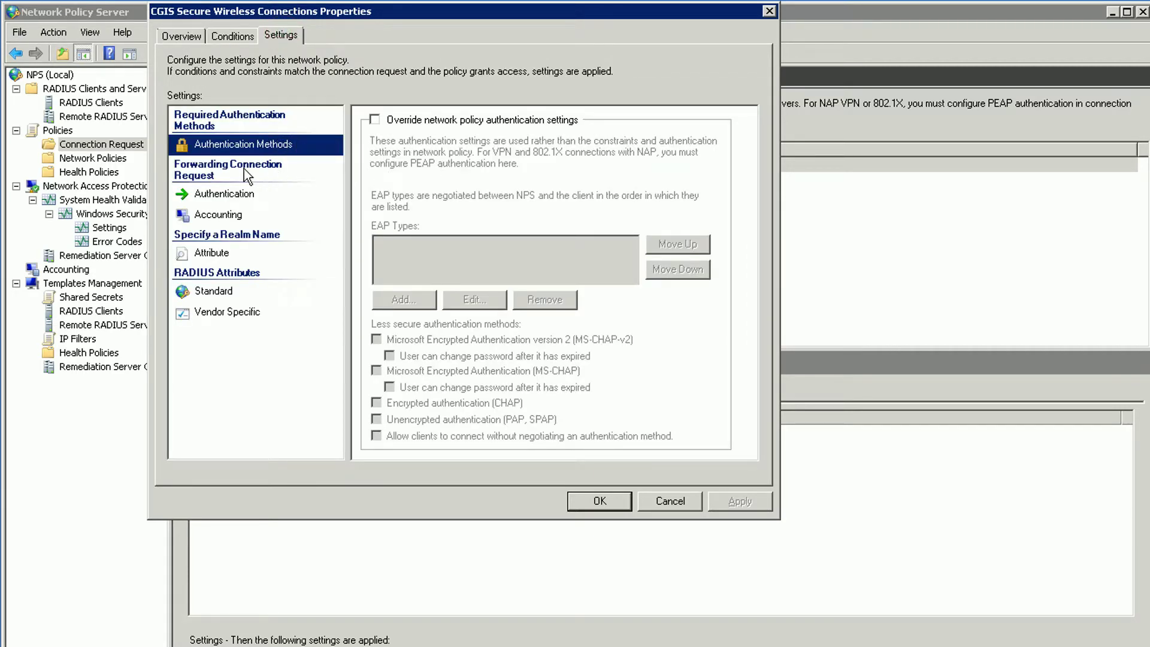
{"action": "left_click", "coordinate": [251, 193]}
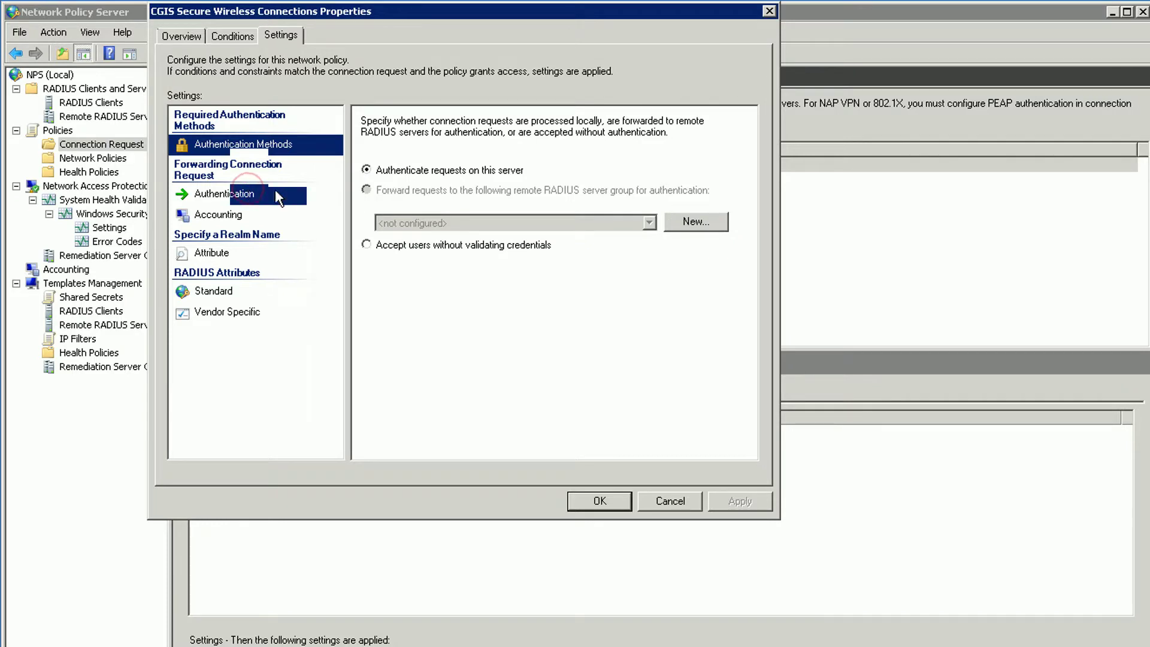
{"action": "left_click", "coordinate": [239, 215]}
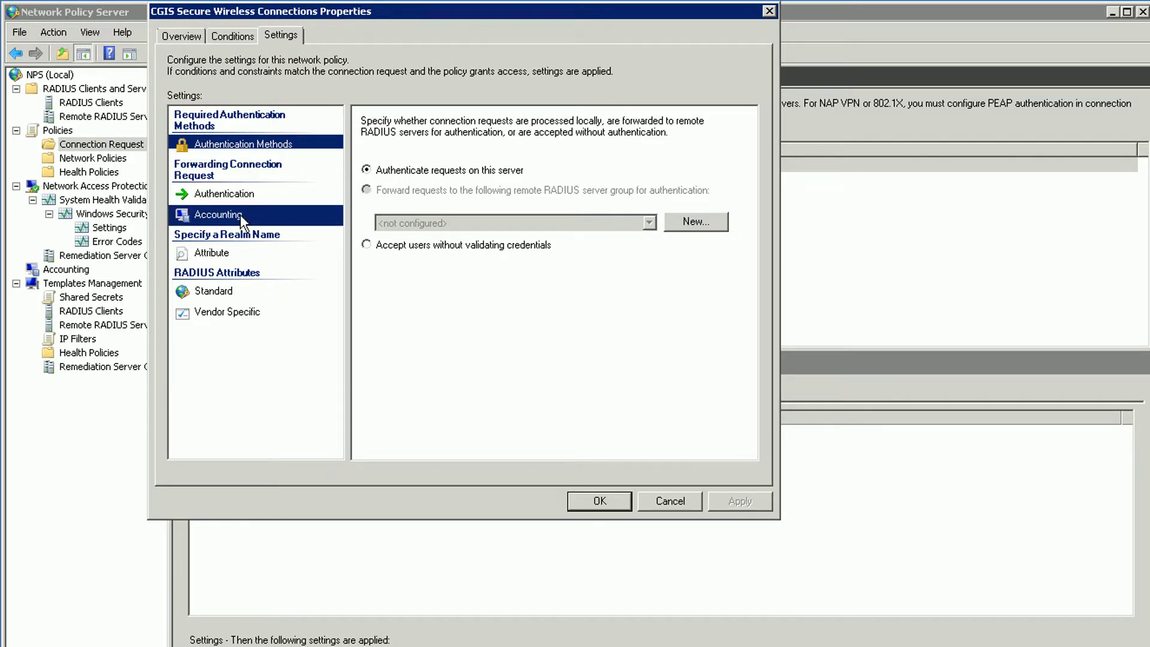
{"action": "left_click", "coordinate": [241, 258]}
{"action": "left_click", "coordinate": [233, 290]}
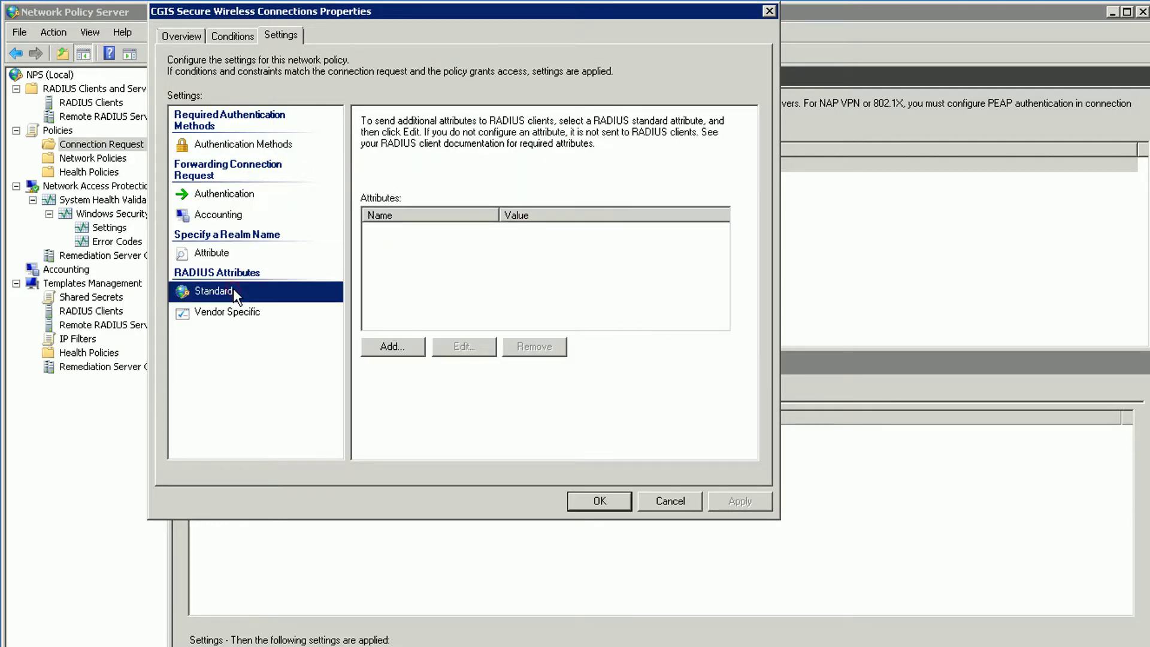
{"action": "left_click", "coordinate": [230, 317]}
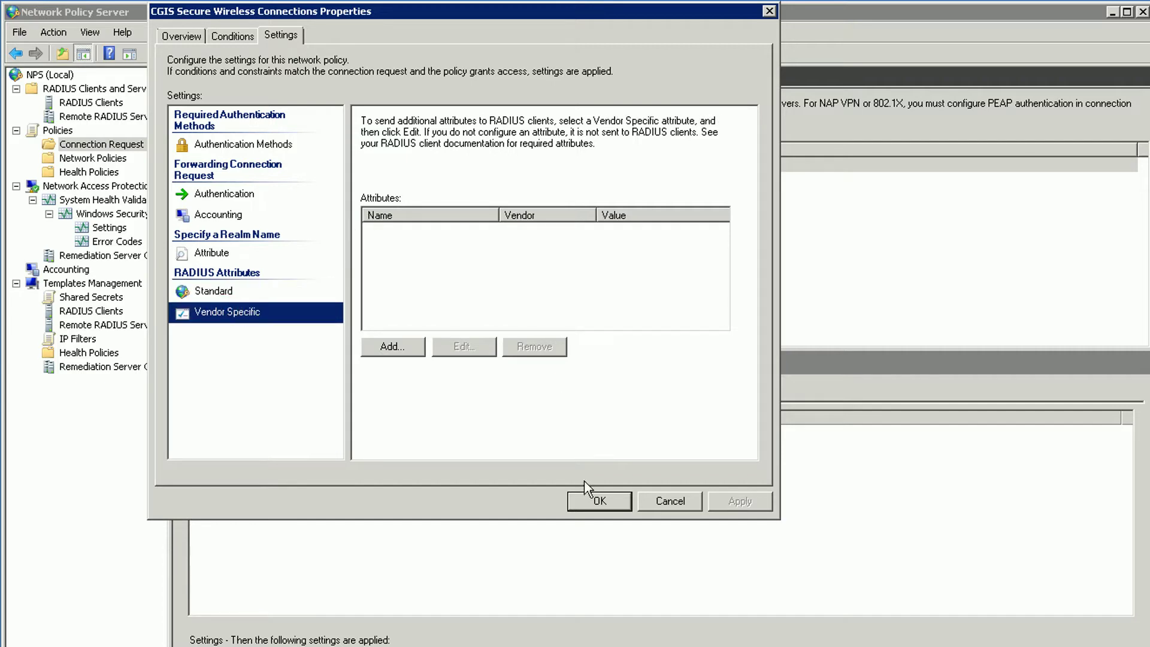
Cancel the policy dialog and open EDM-AP-1's properties from RADIUS Clients.
{"action": "left_click", "coordinate": [673, 502]}
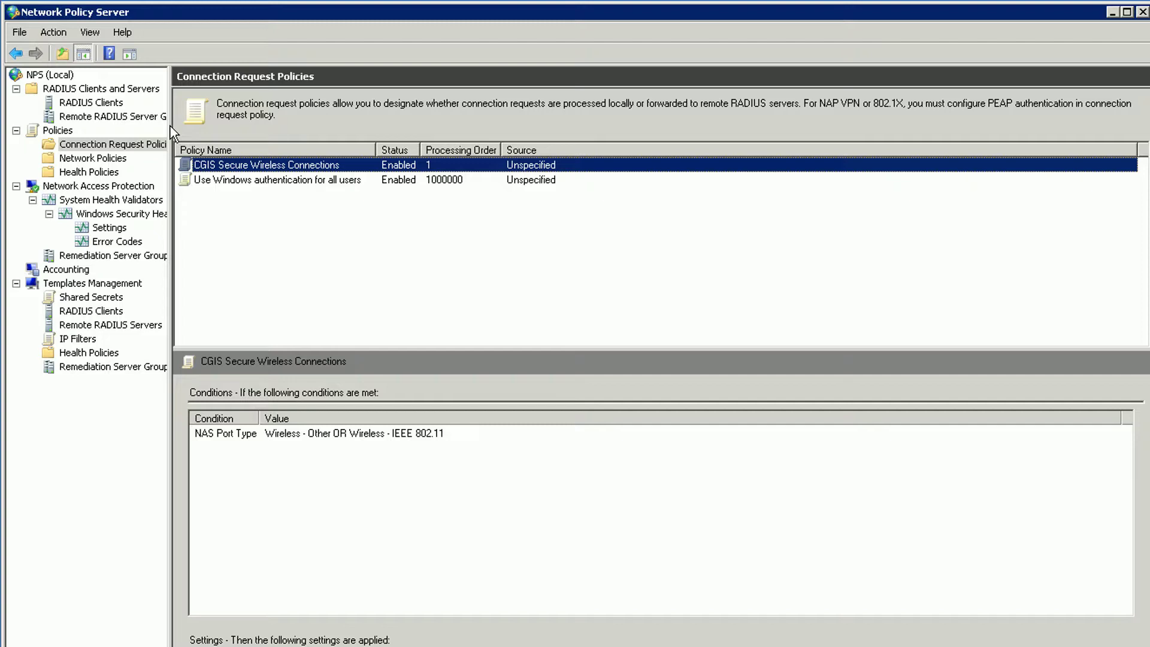
{"action": "left_click", "coordinate": [96, 103]}
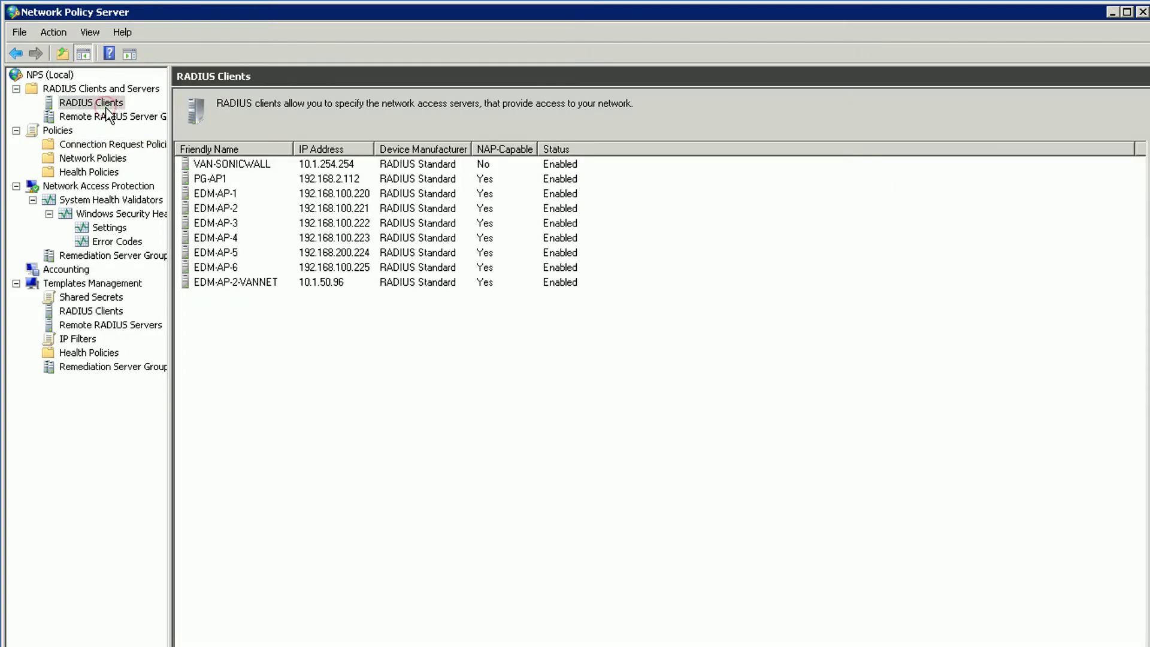
{"action": "left_click", "coordinate": [232, 195]}
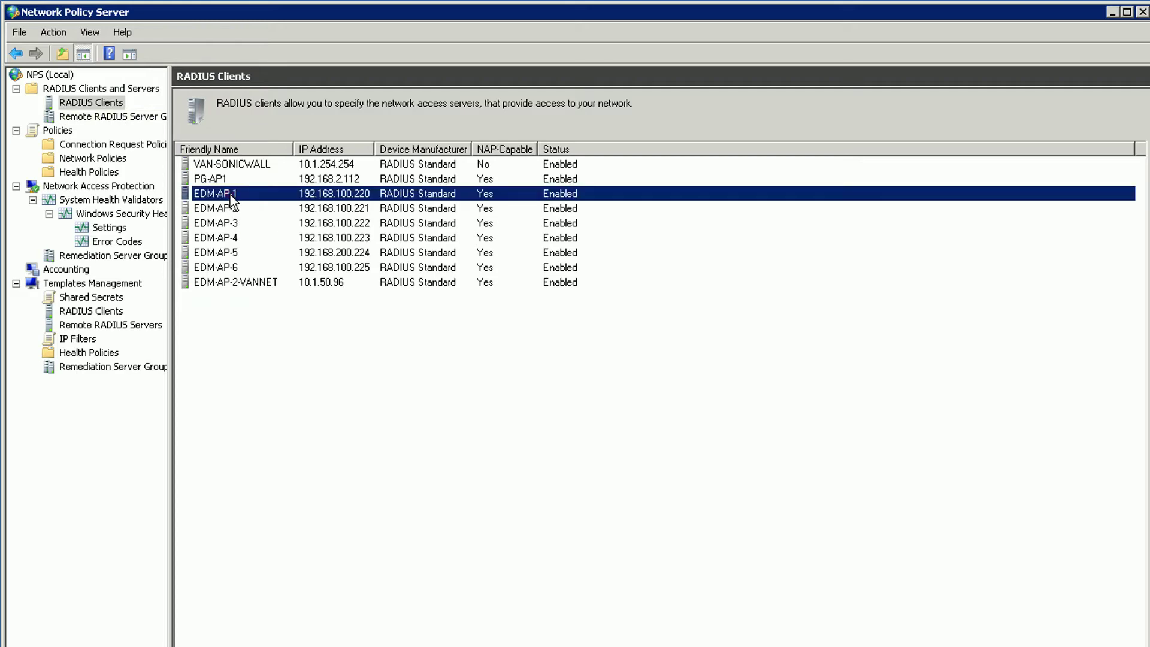
{"action": "double_click", "coordinate": [366, 195]}
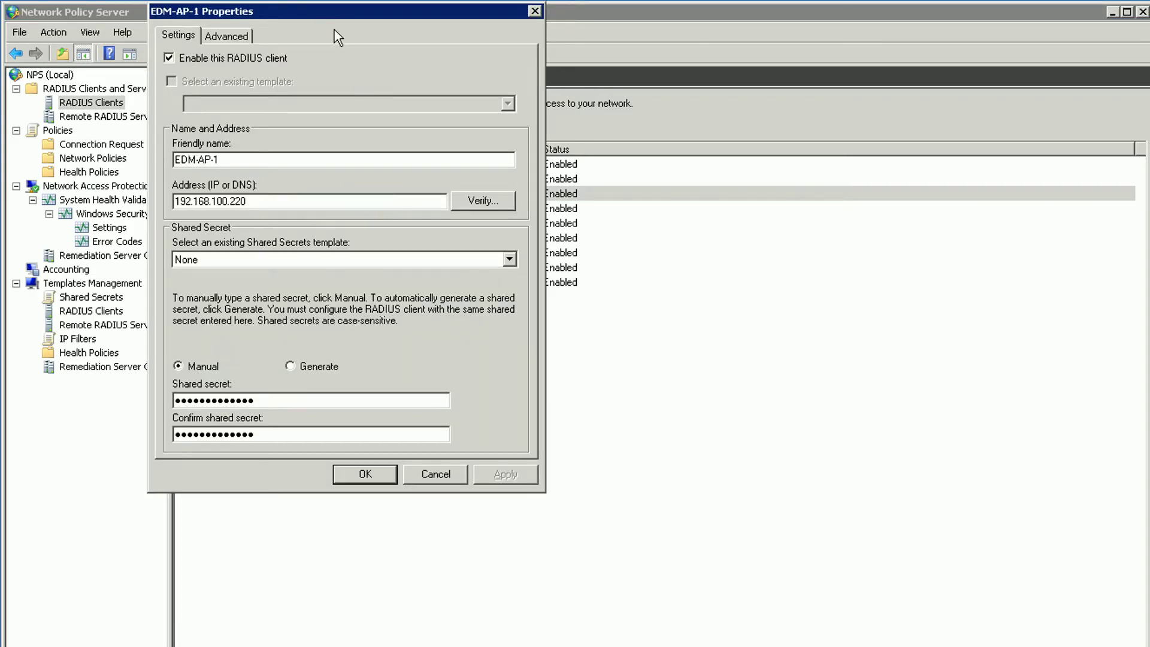
Review EDM-AP-1's shared secret templates and Advanced vendor options, returning to Settings.
{"action": "left_click_drag", "start_coordinate": [331, 23], "coordinate": [363, 41]}
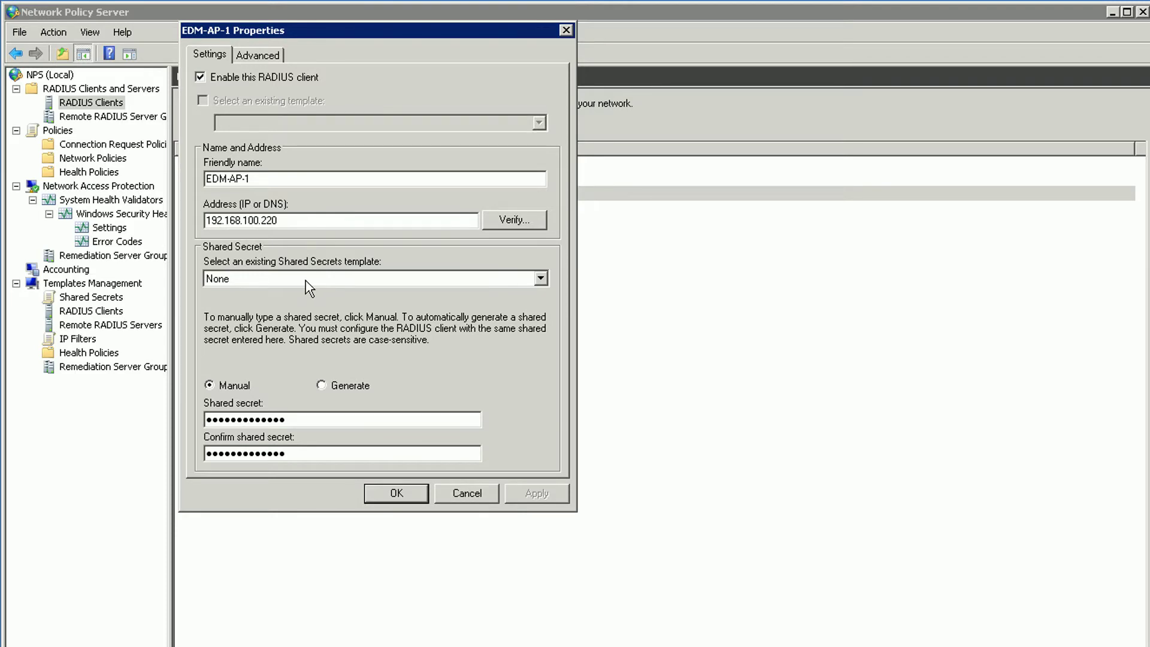
{"action": "left_click", "coordinate": [275, 277]}
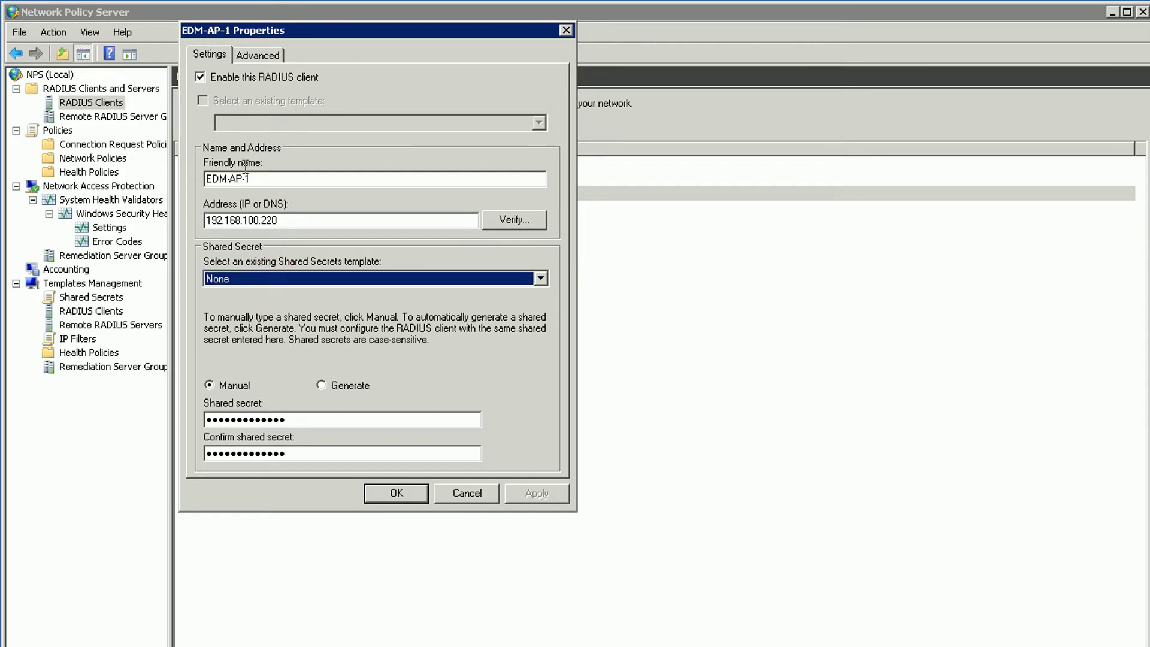
{"action": "left_click", "coordinate": [271, 55]}
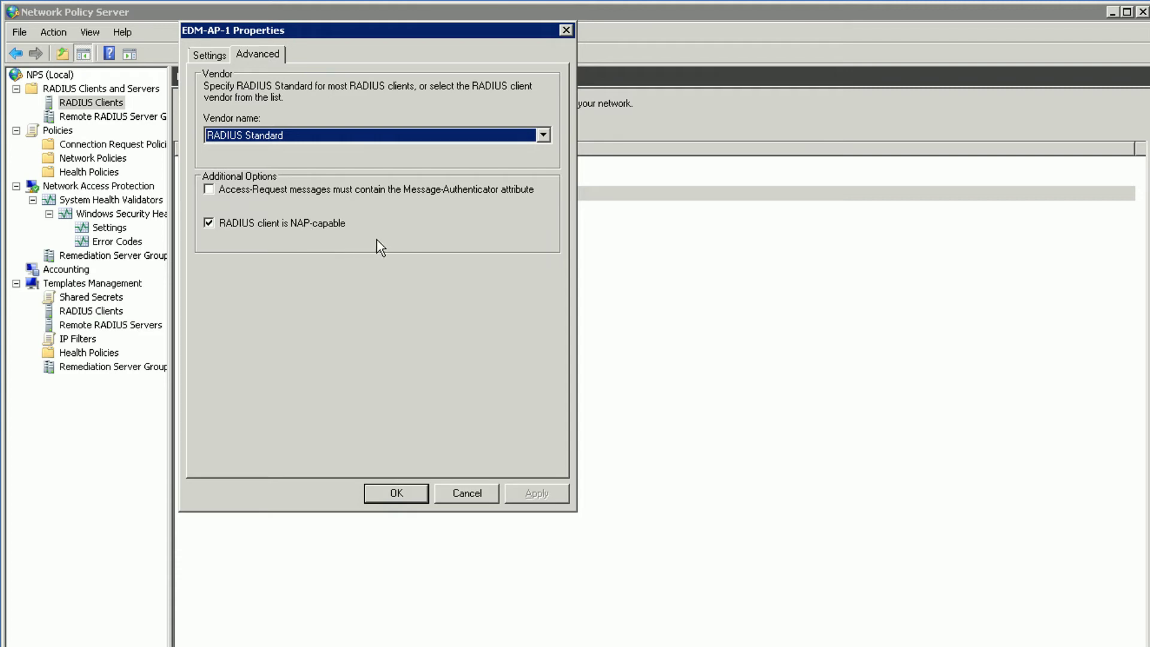
{"action": "left_click", "coordinate": [218, 54]}
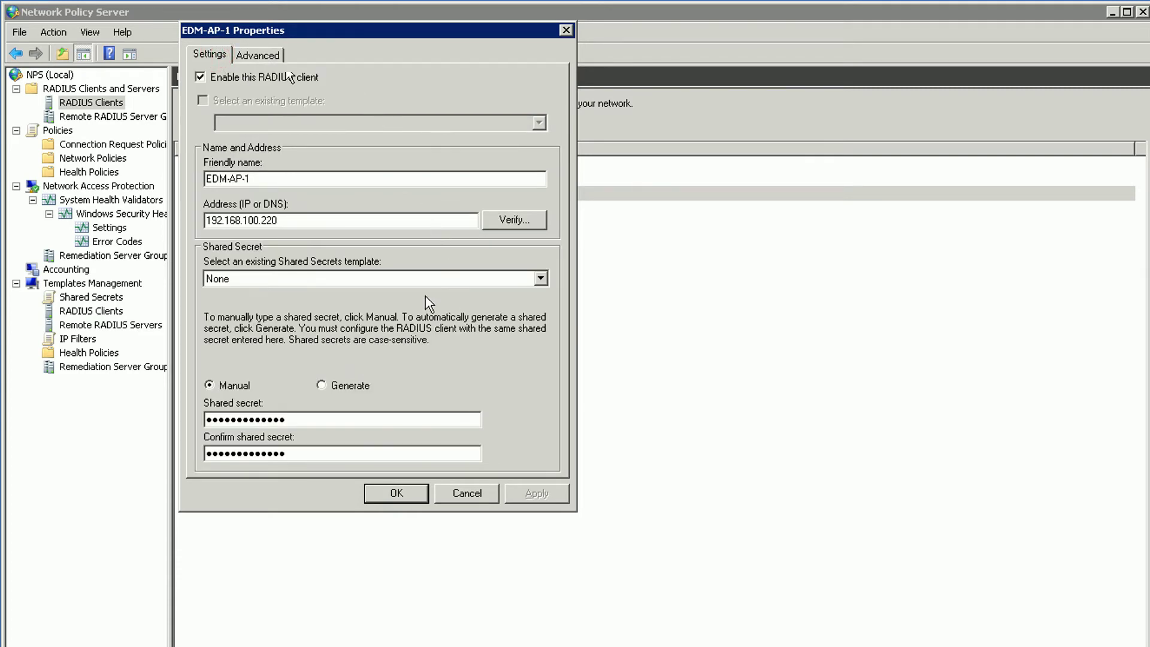
Cancel EDM-AP-1's properties without changes, back to the nine RADIUS clients.
{"action": "left_click", "coordinate": [470, 491]}
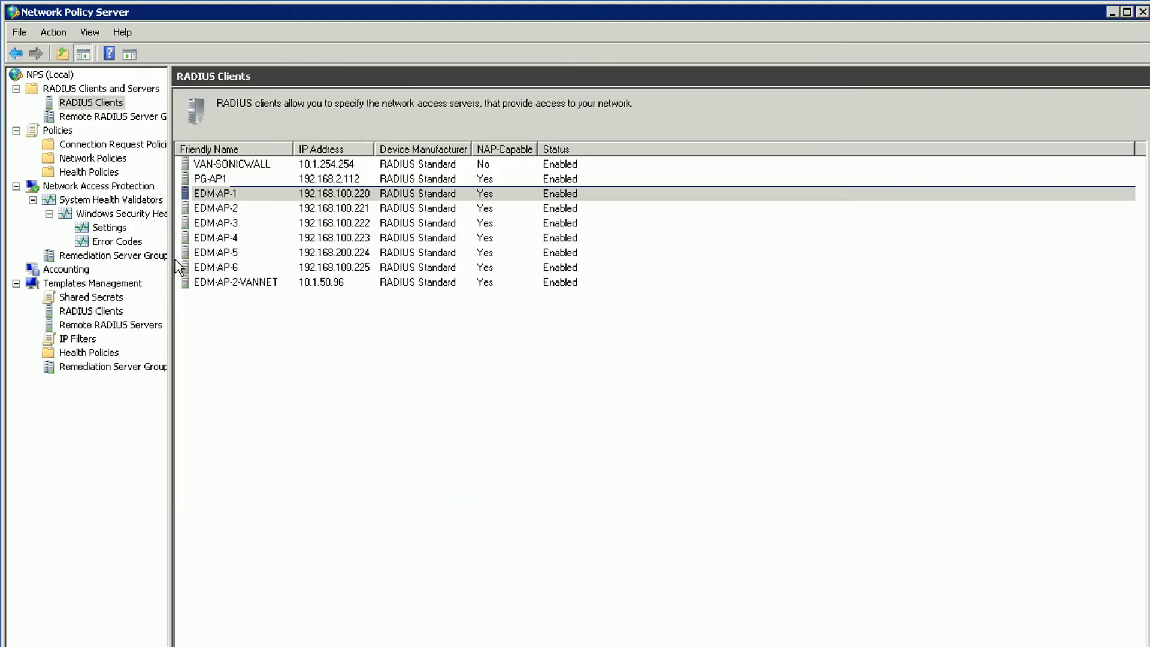